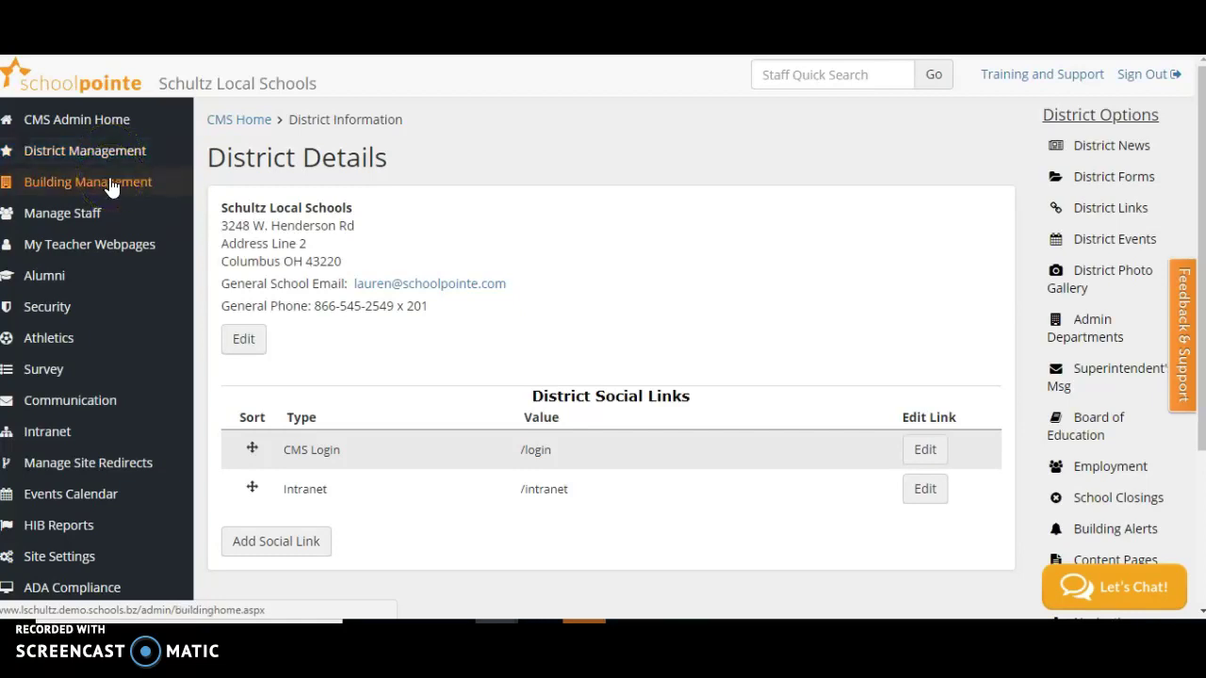
Open the district details for editing and go to the Facebook and Twitter settings.
left_click(110, 149)
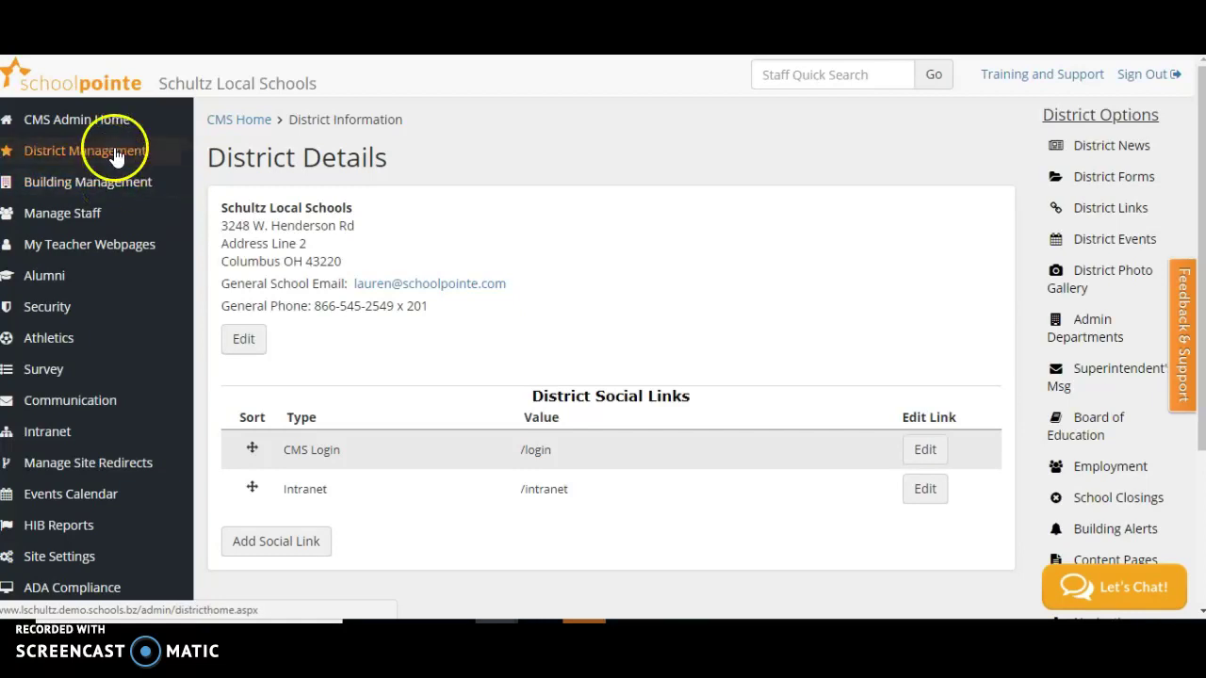
left_click(411, 262)
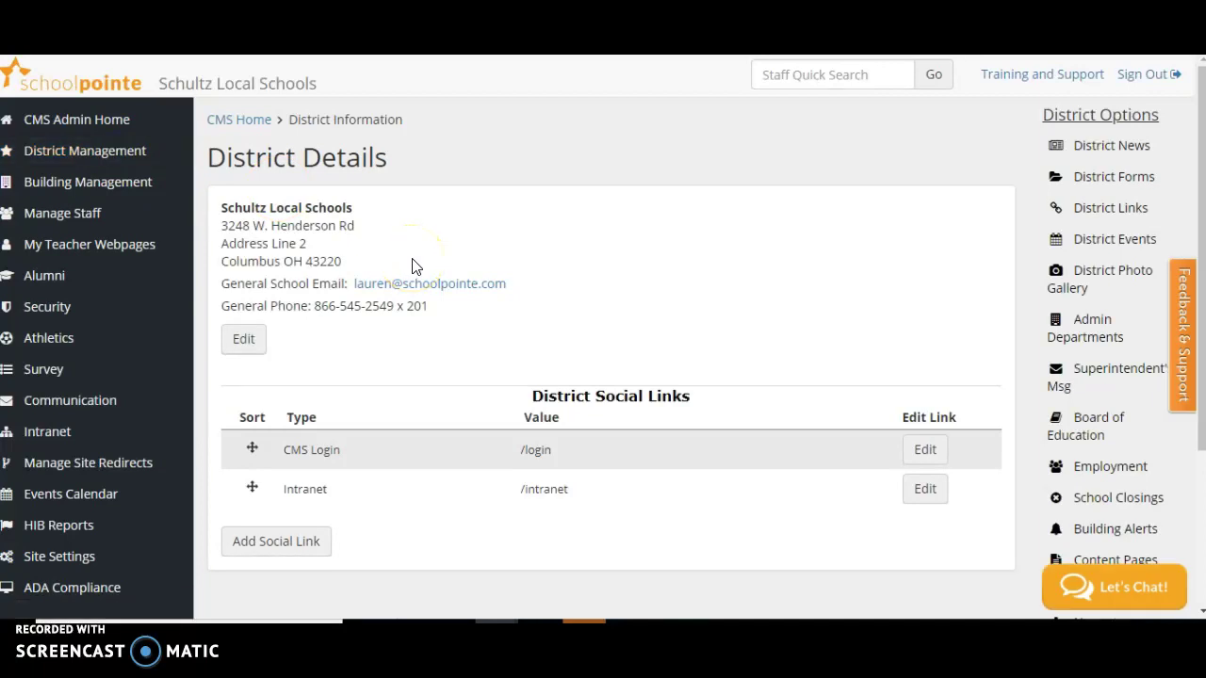
left_click(244, 341)
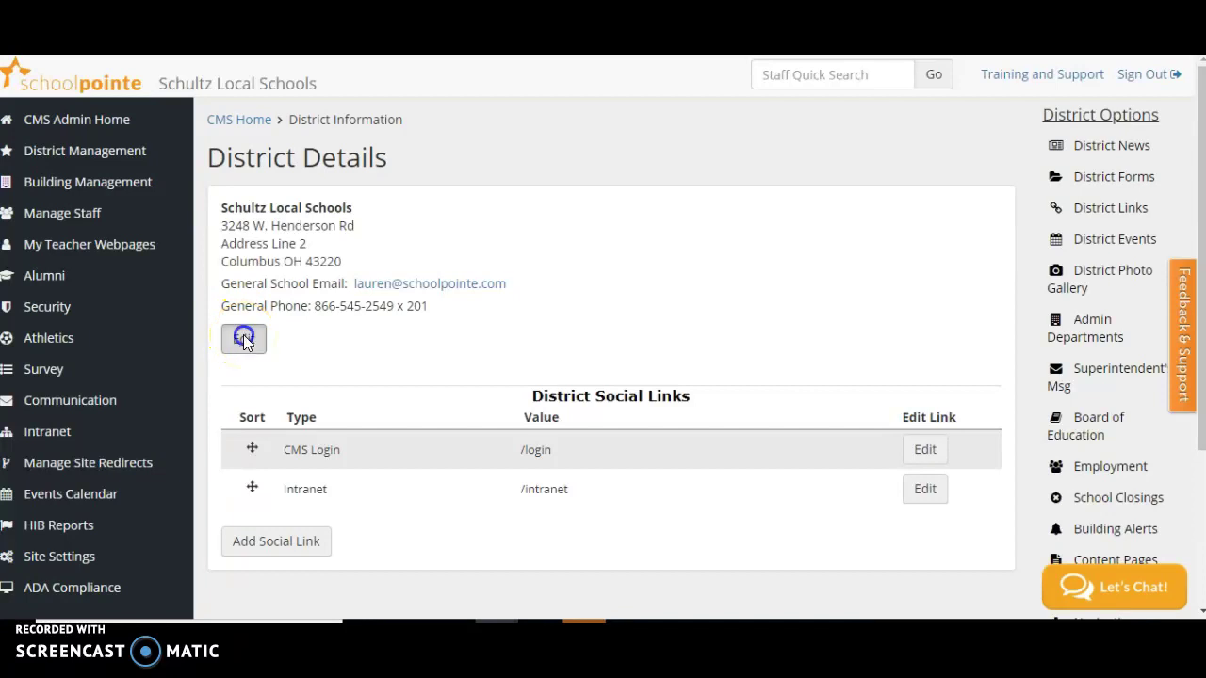
scroll(514, 321, "down", 8)
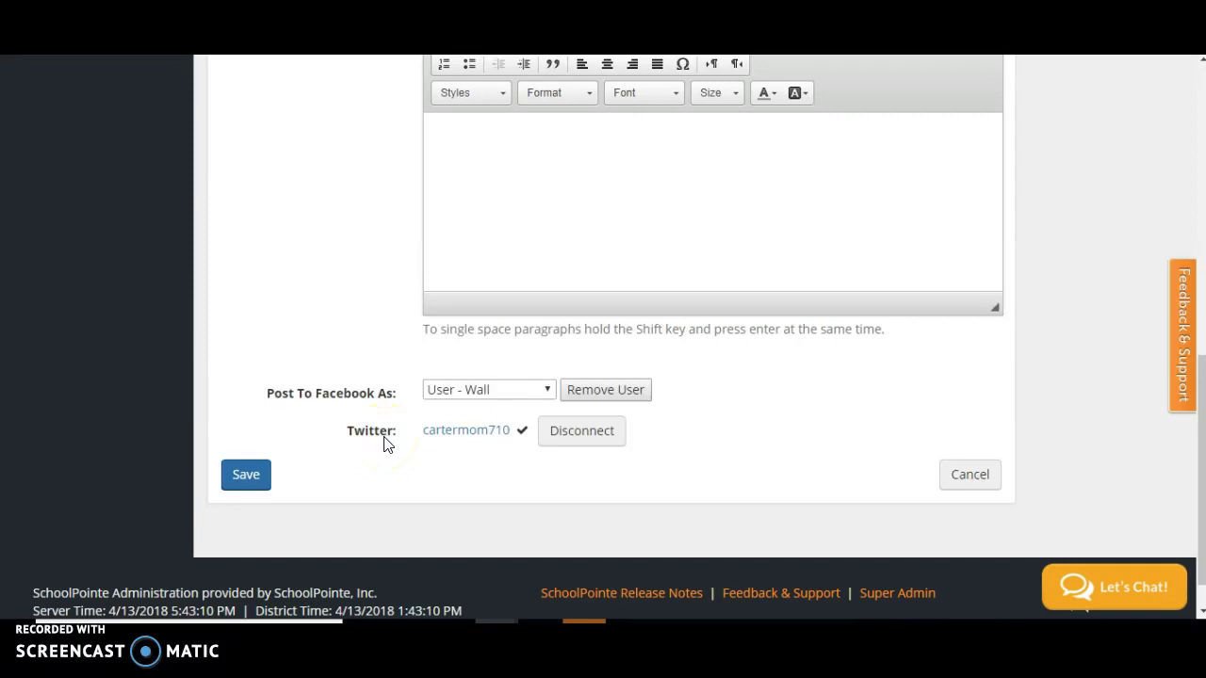
Remove the connected Facebook user and disconnect the Twitter account from the district details.
left_click(620, 397)
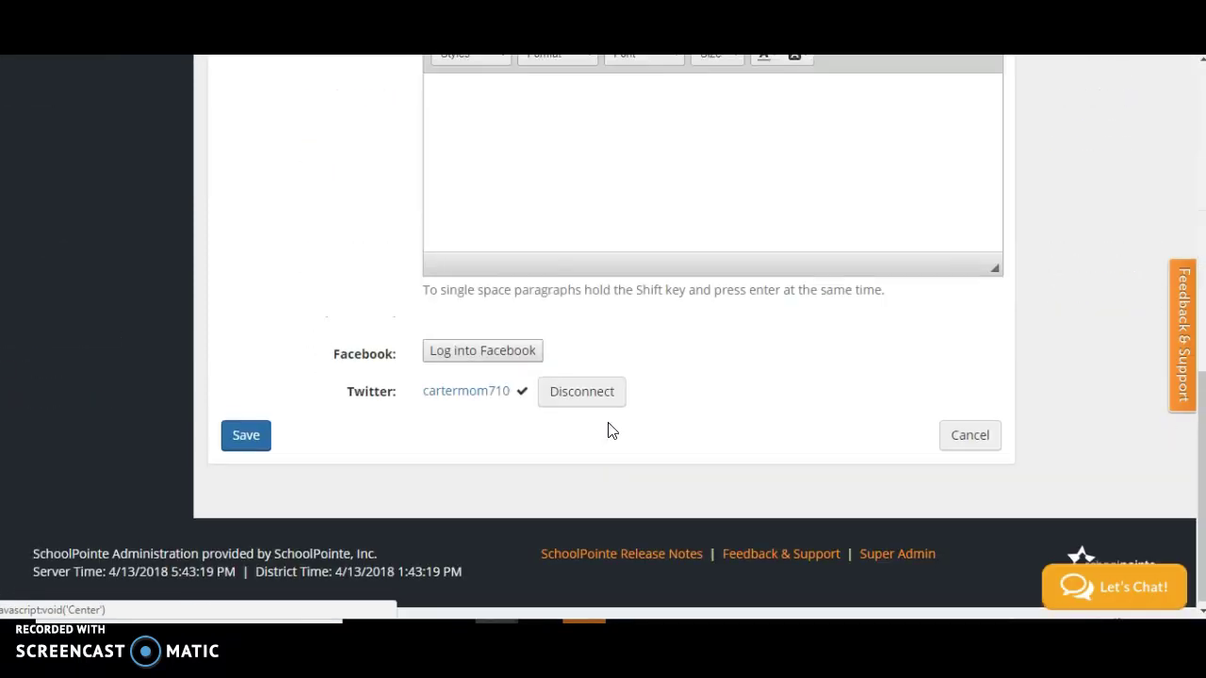
left_click(582, 381)
left_click(685, 113)
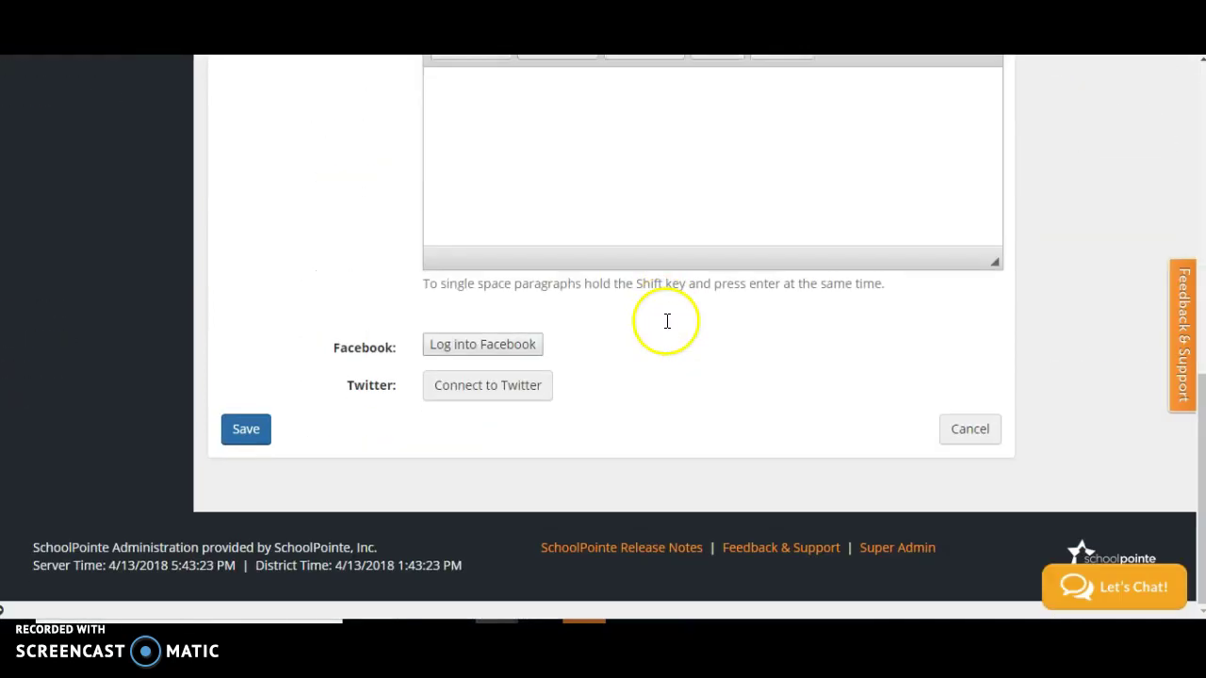
Connect the district to Facebook by logging in with the account's e-mail and password.
left_click(522, 347)
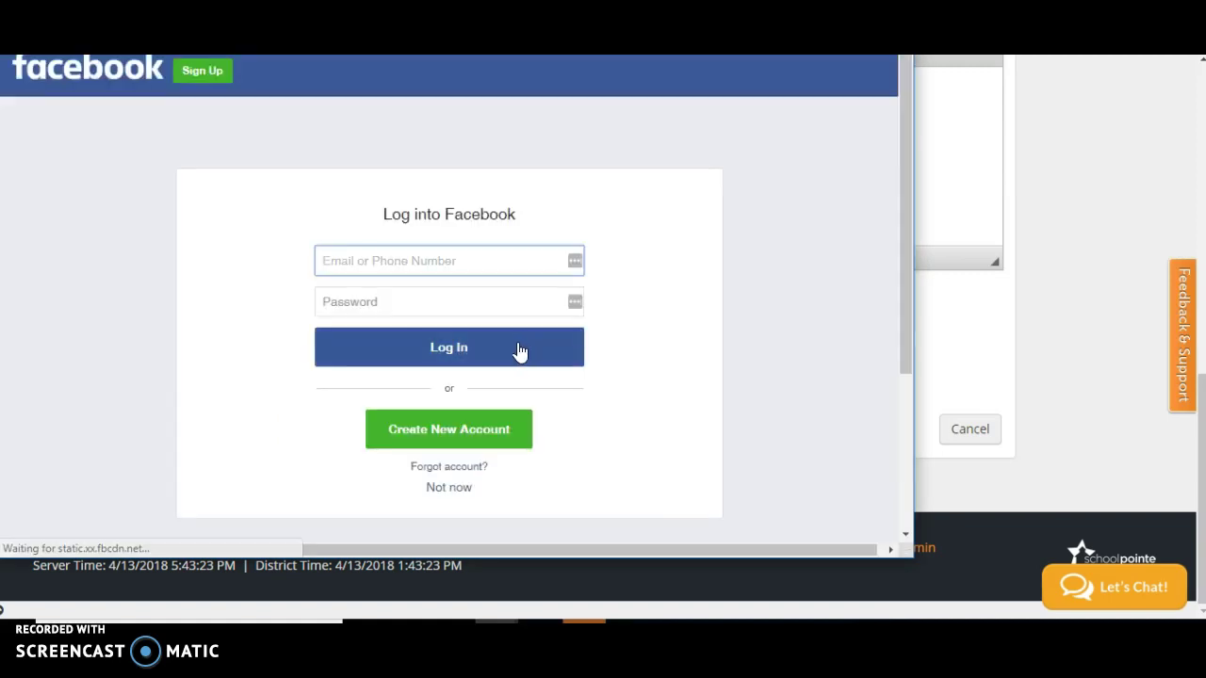
left_click(475, 260)
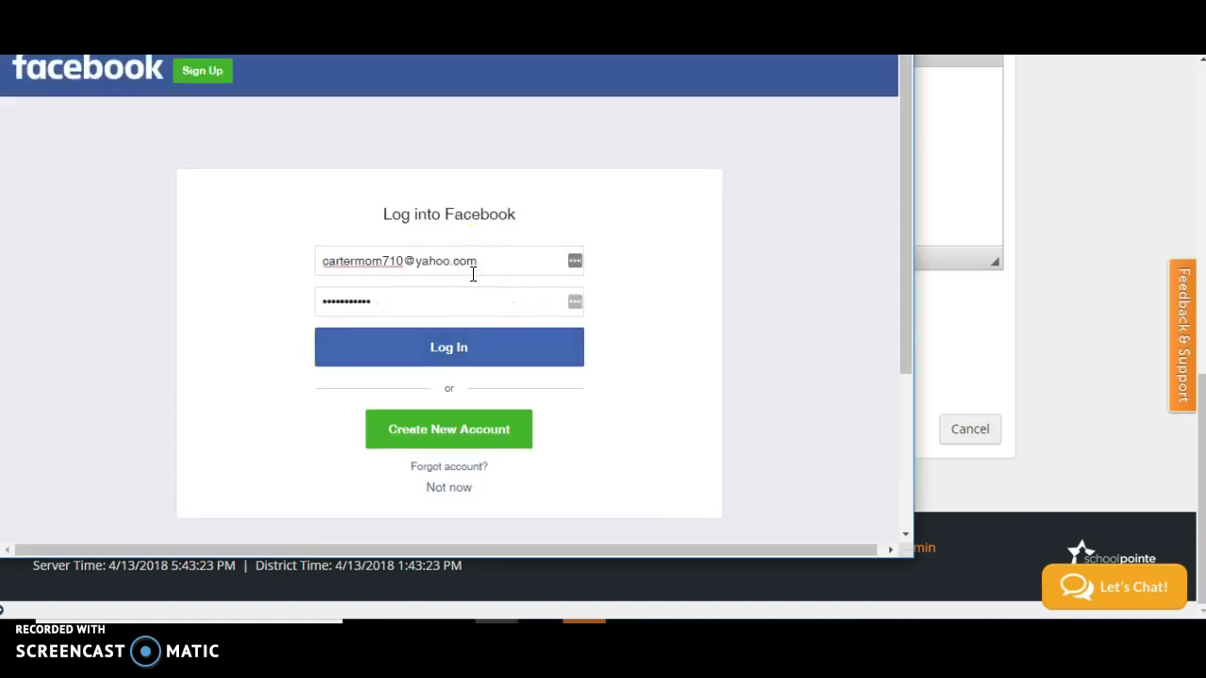
key("Return")
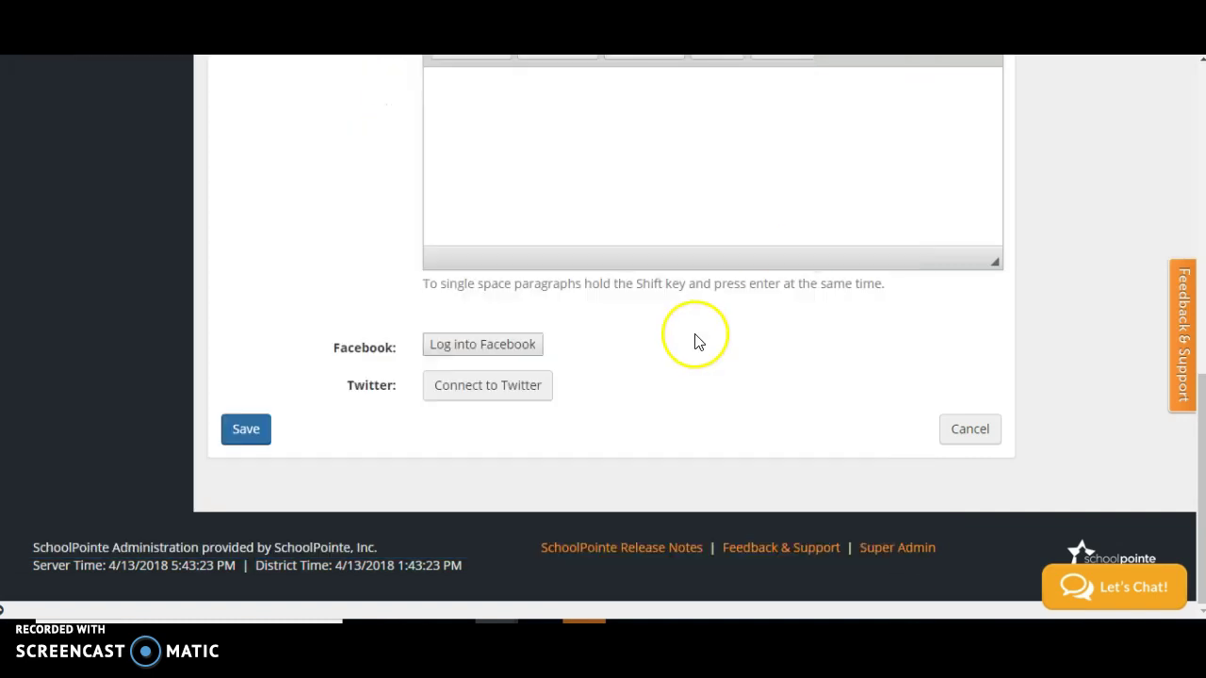
scroll(704, 332, "down", 8)
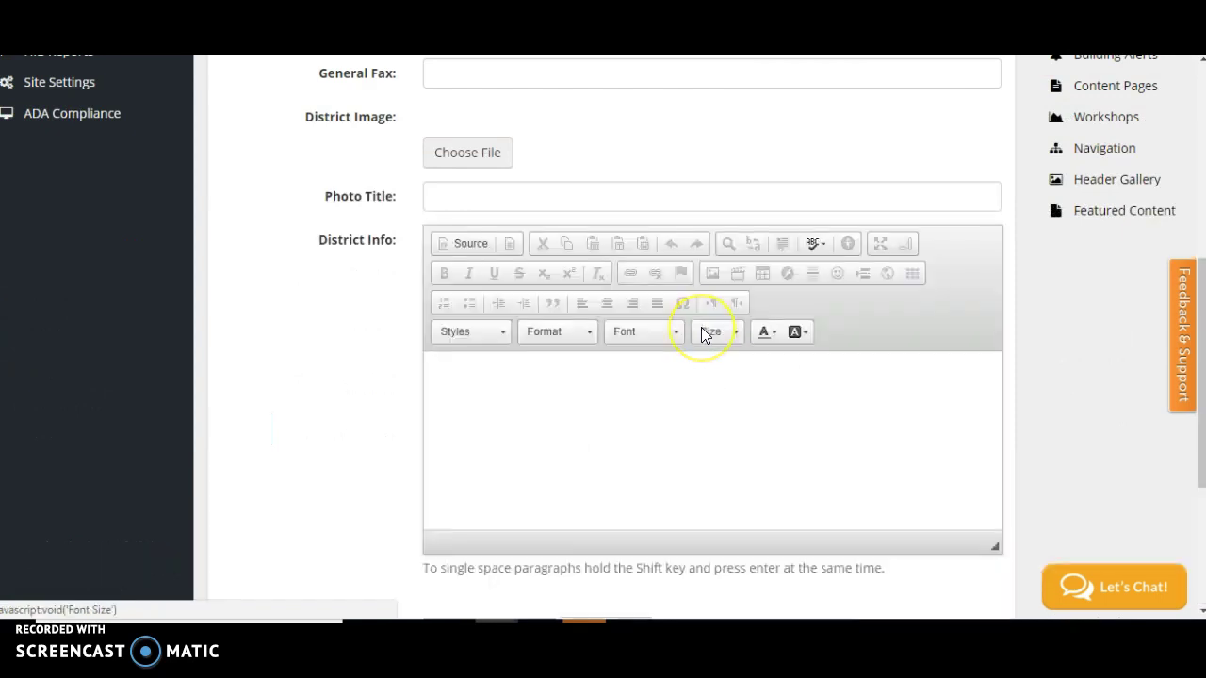
Set Post To Facebook As to User - Wall in the district details.
left_click(493, 344)
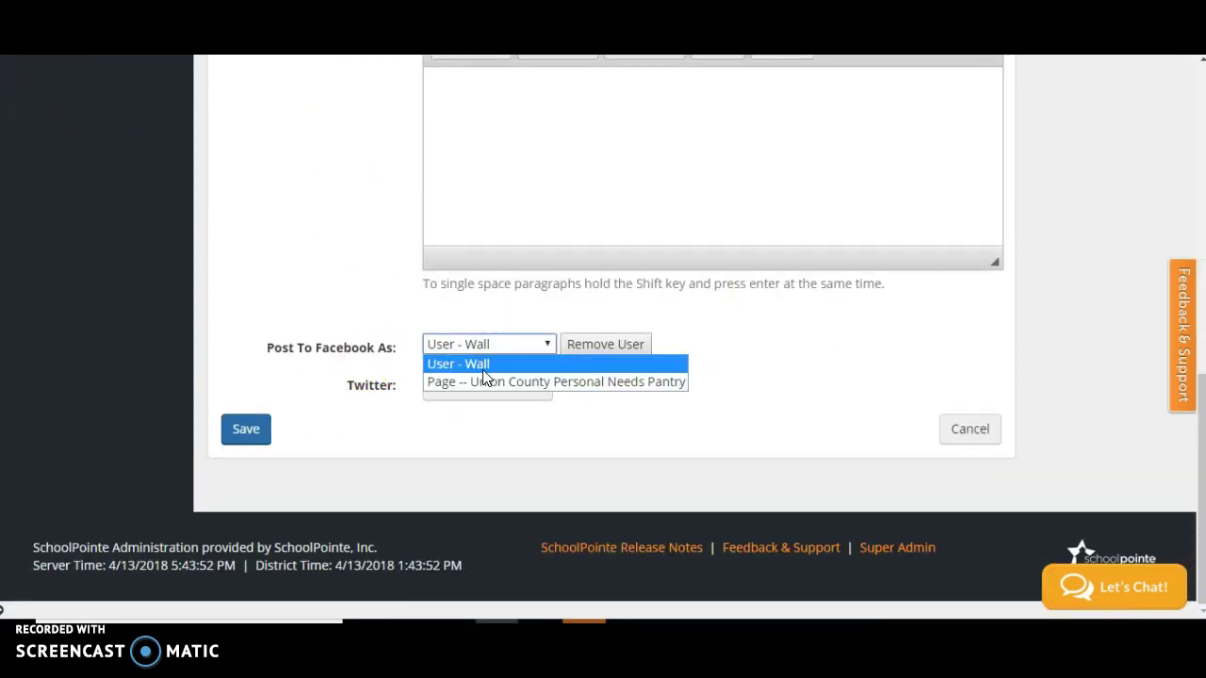
left_click(488, 355)
left_click(490, 347)
left_click(489, 371)
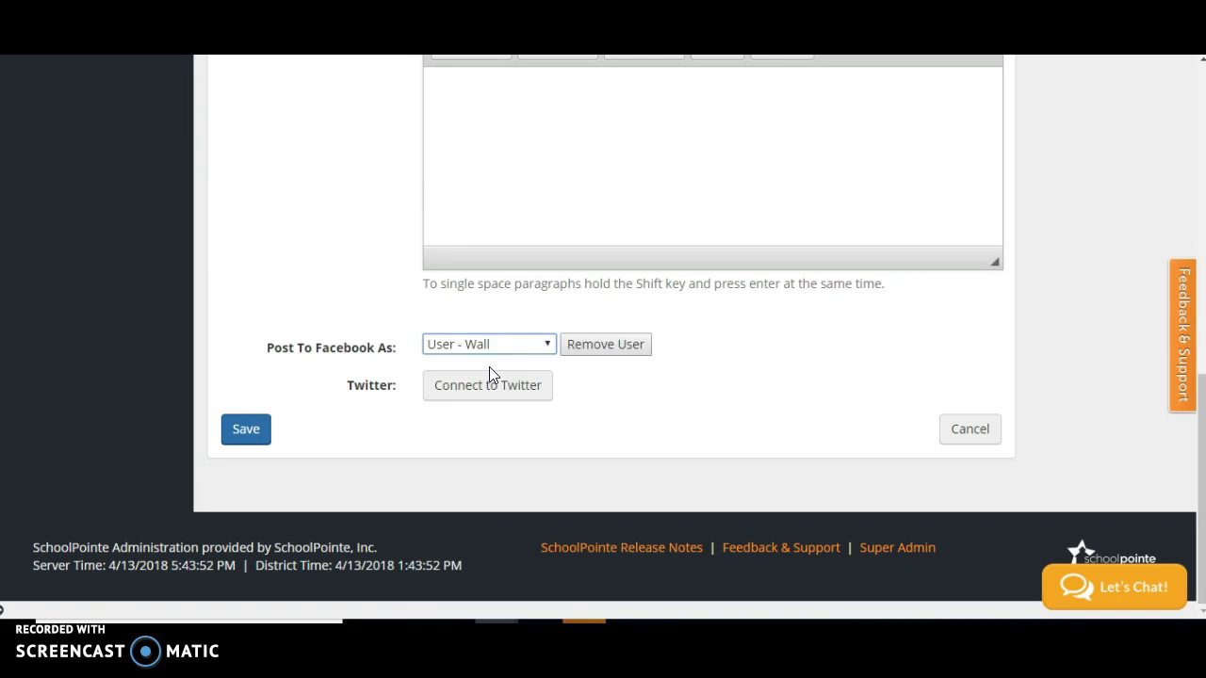
left_click(501, 341)
Connect the district to Twitter by authorizing the SchoolPointe - Post To Twitter app, and save the district details.
left_click(526, 388)
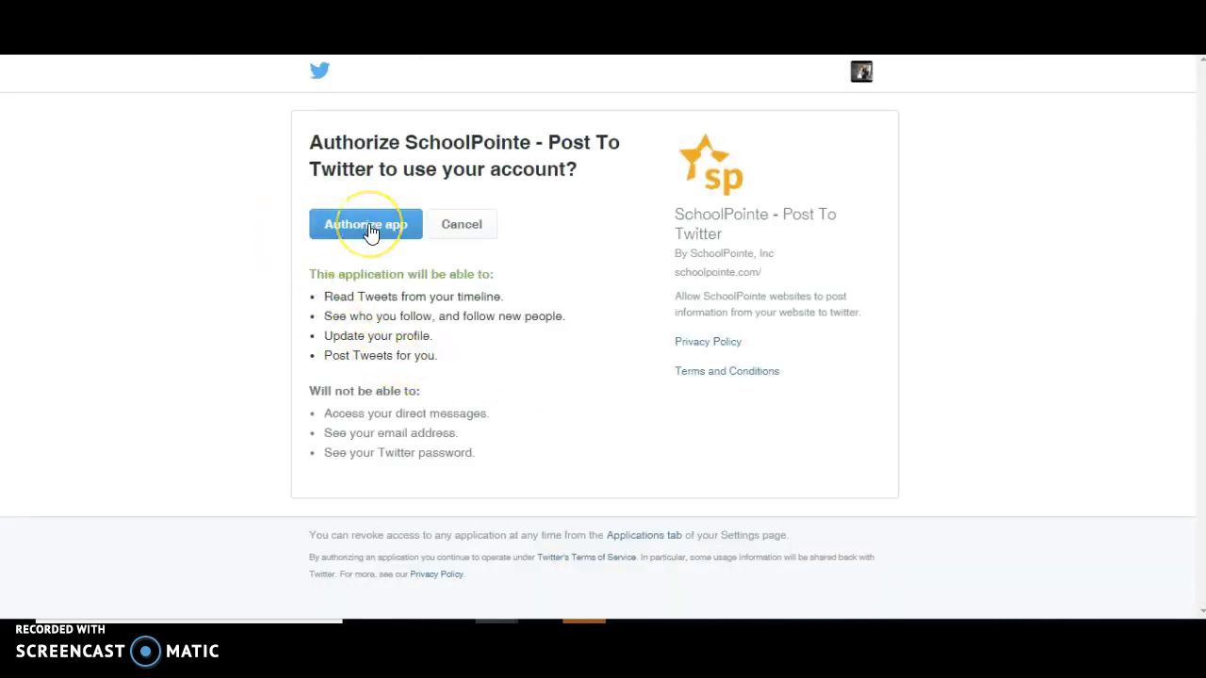
left_click(372, 230)
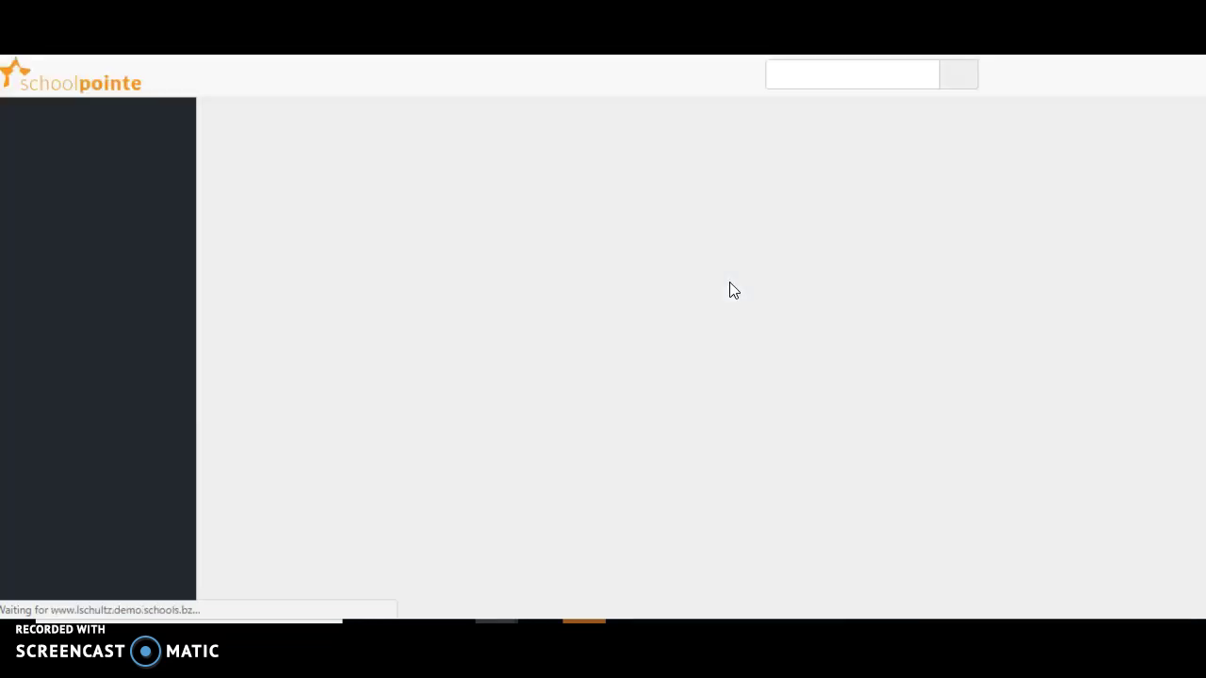
scroll(594, 250, "down", 10)
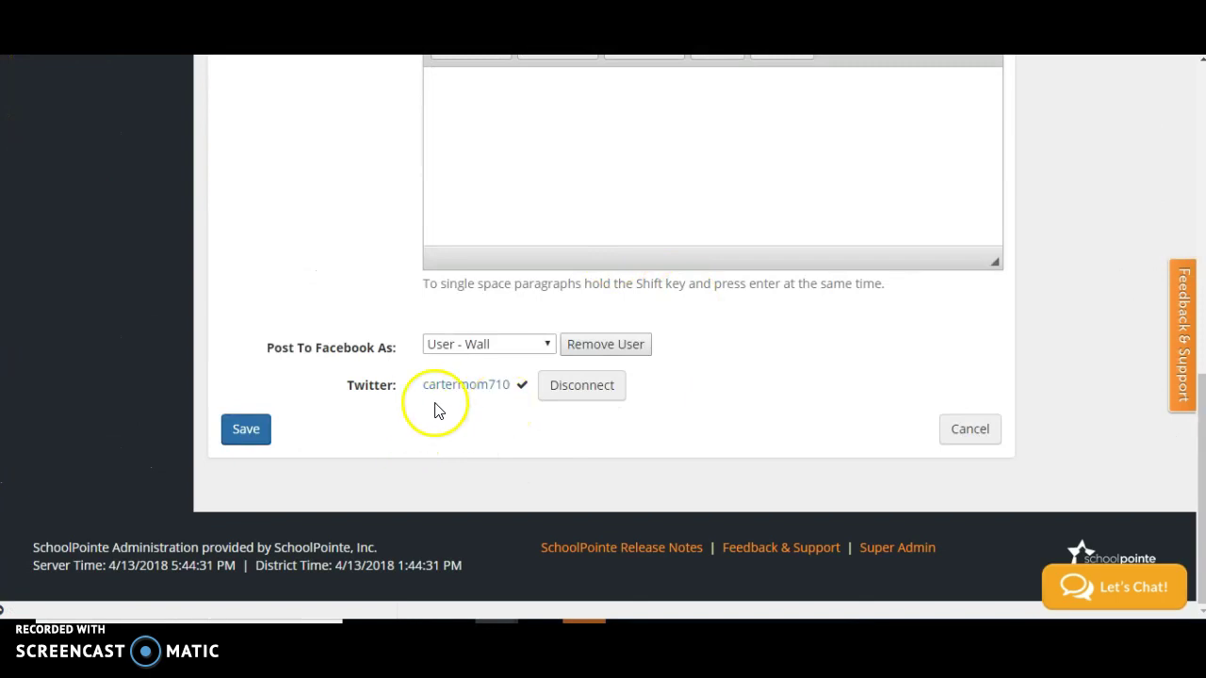
left_click(261, 440)
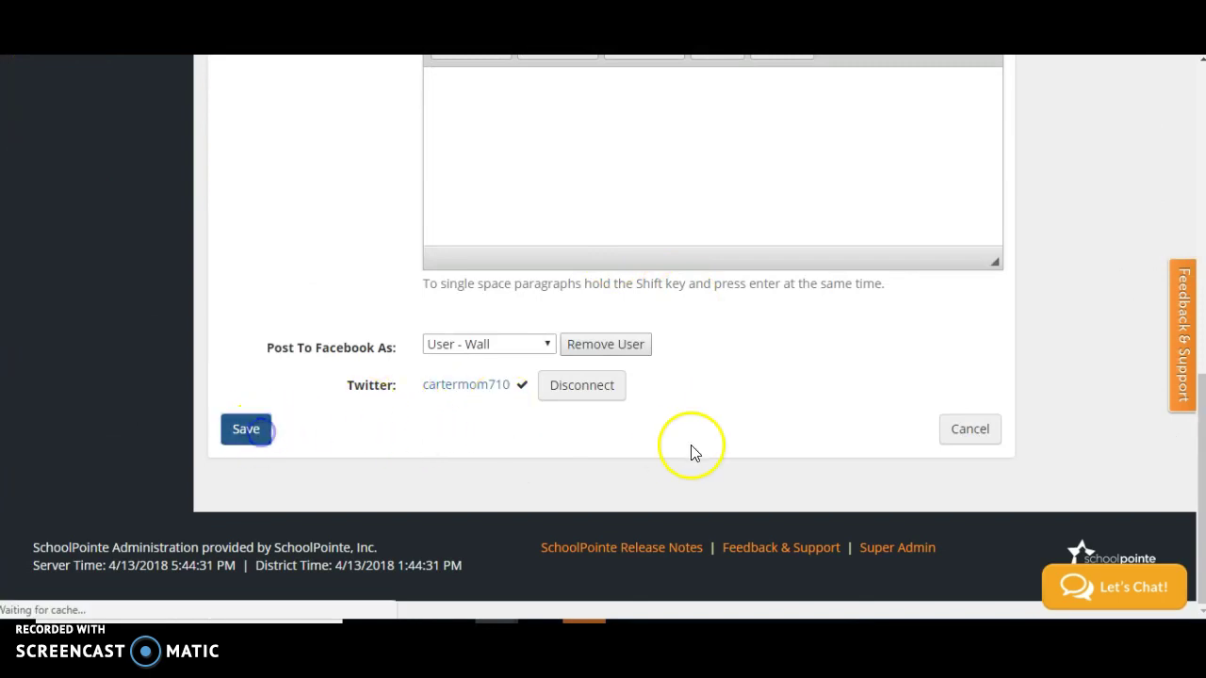
Open a new district school closing and examine its options for publishing to Twitter and Facebook.
scroll(942, 356, "down", 5)
scroll(983, 358, "up", 3)
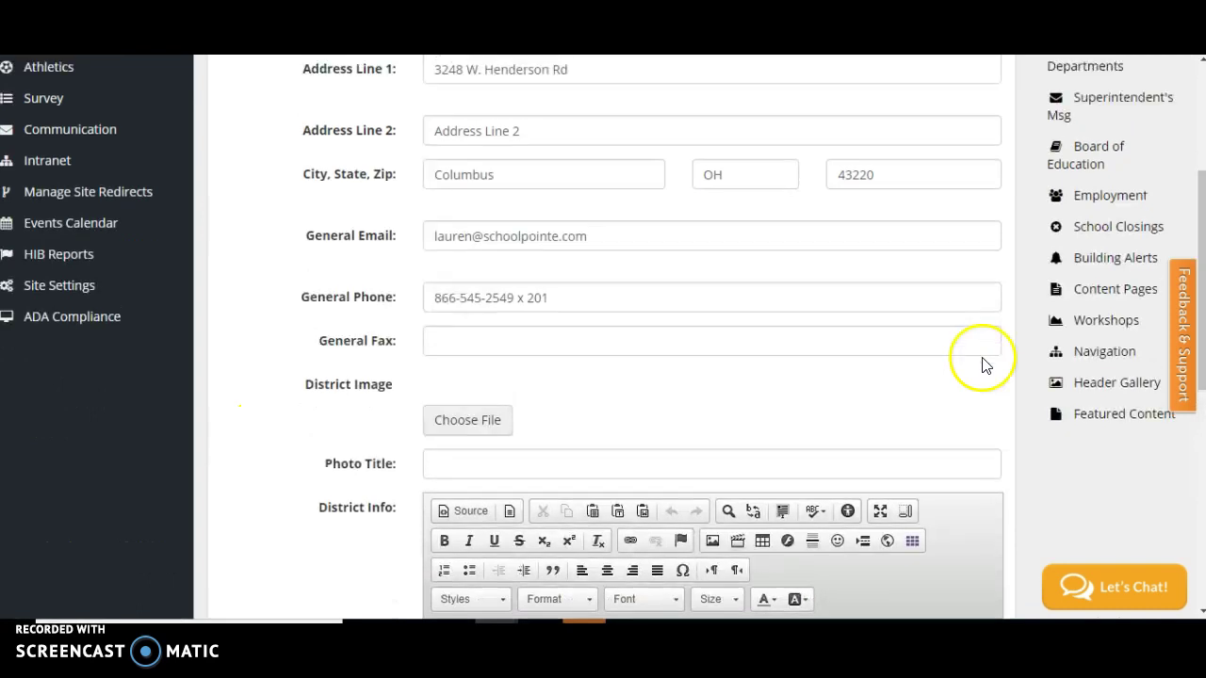
left_click(1102, 231)
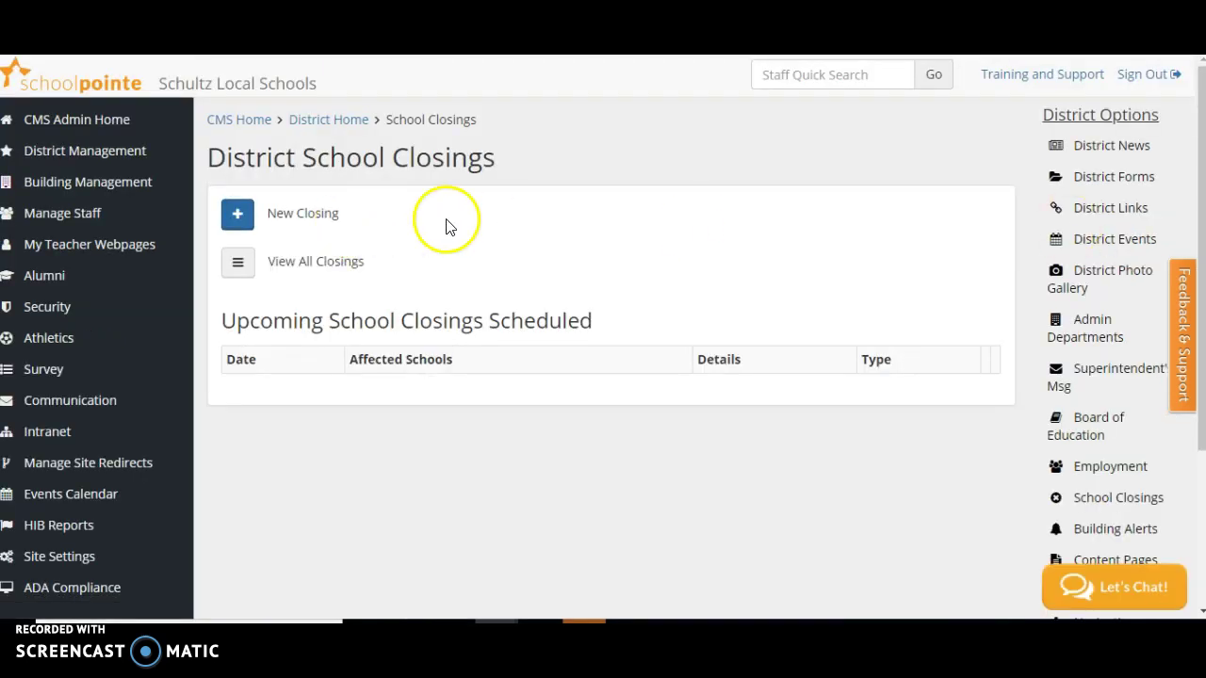
left_click(239, 214)
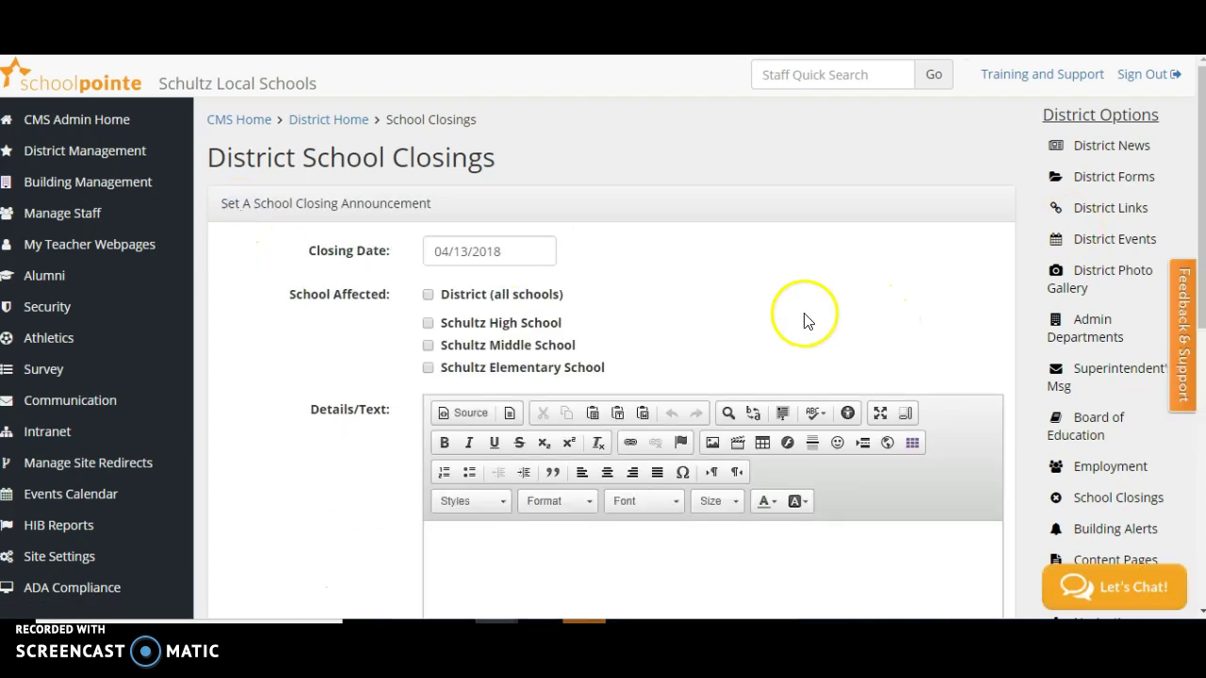
scroll(740, 280, "down", 1)
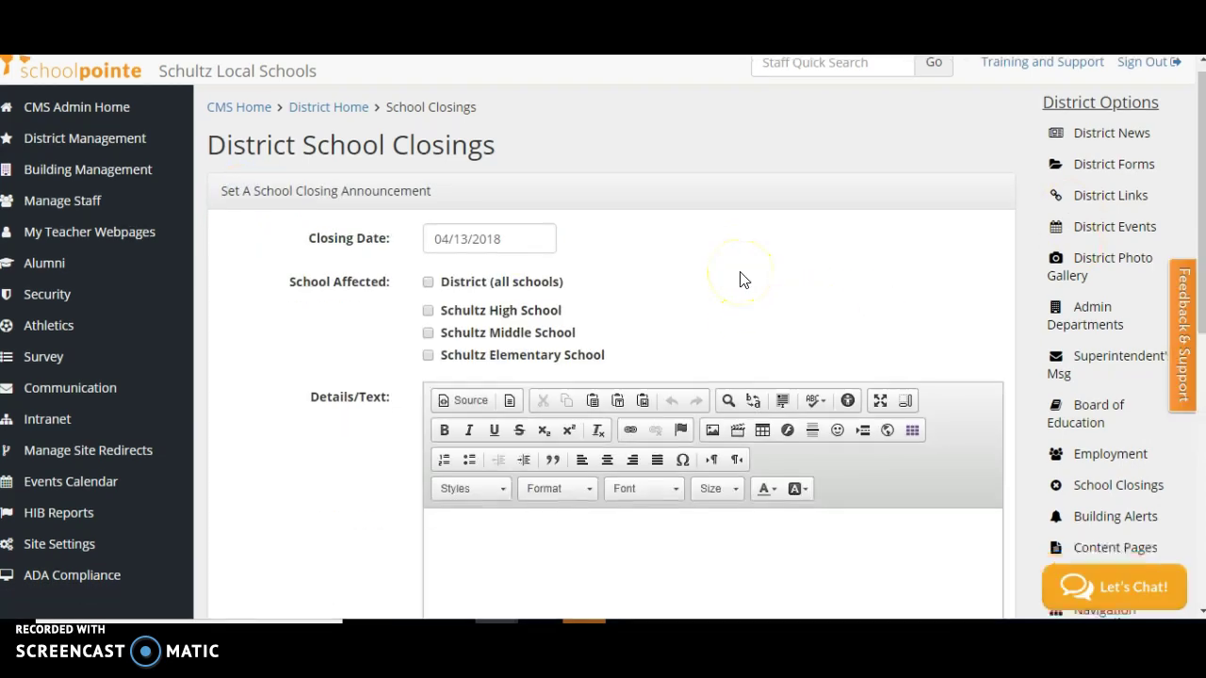
scroll(740, 279, "down", 8)
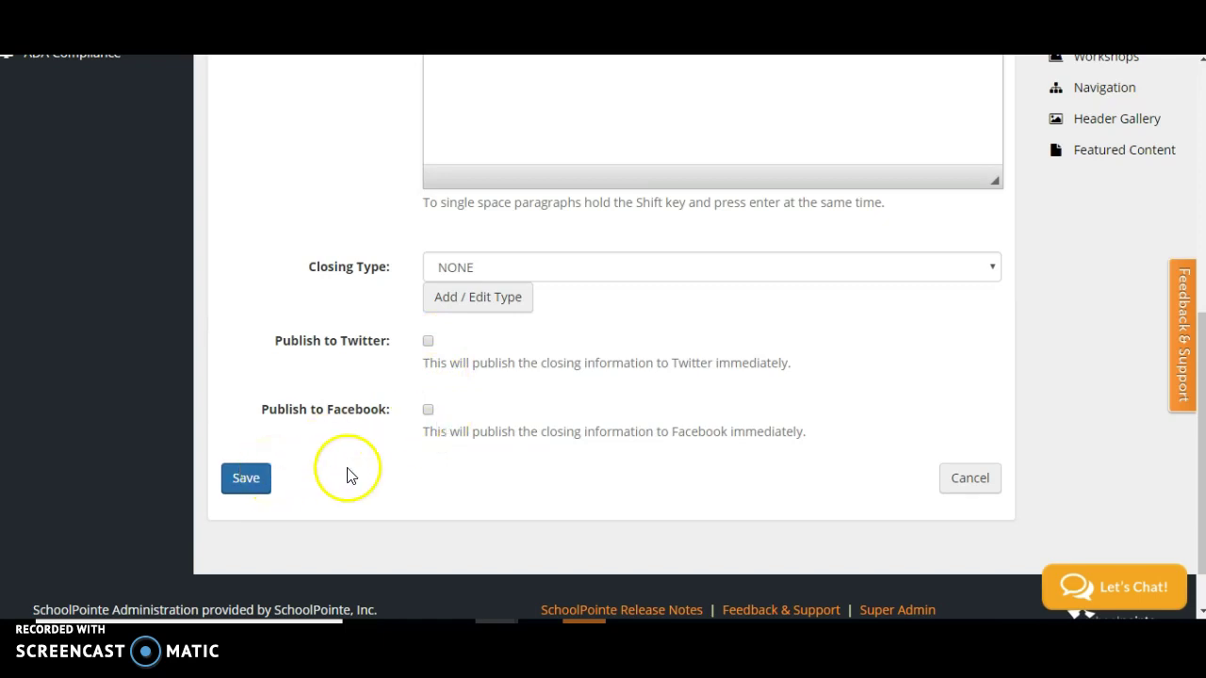
Open a new district alert and examine its options for posting to Twitter and Facebook.
scroll(930, 329, "up", 3)
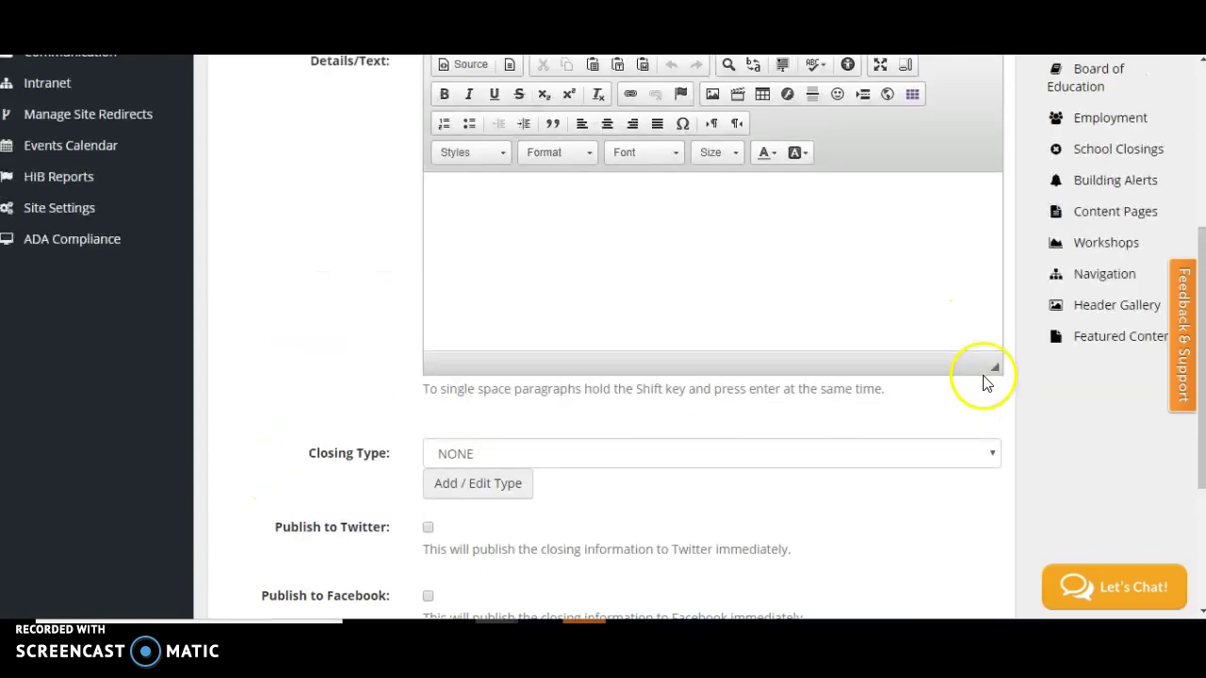
left_click(1079, 266)
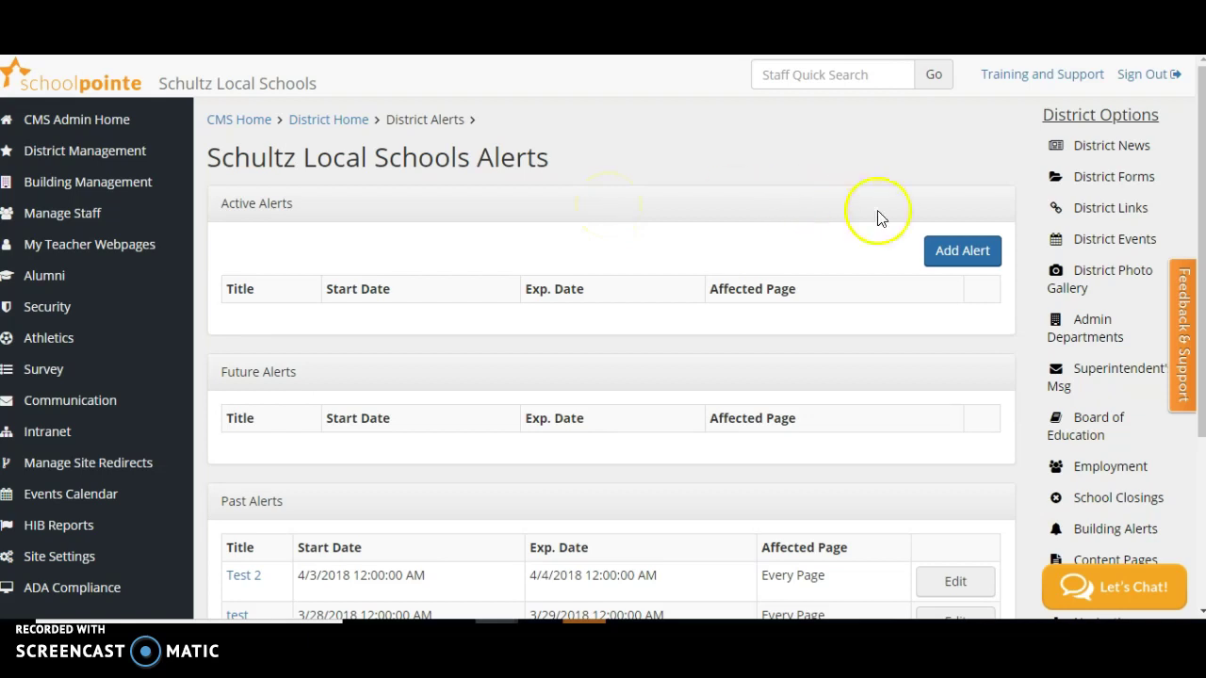
left_click(955, 264)
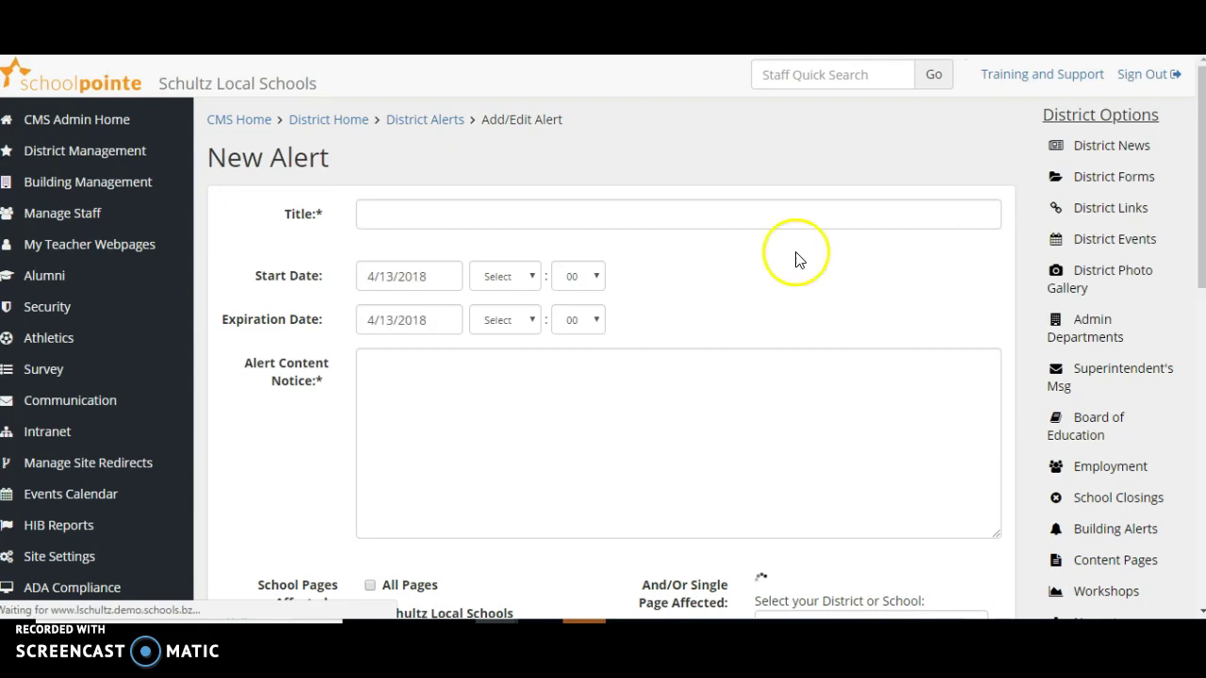
scroll(503, 242, "down", 1)
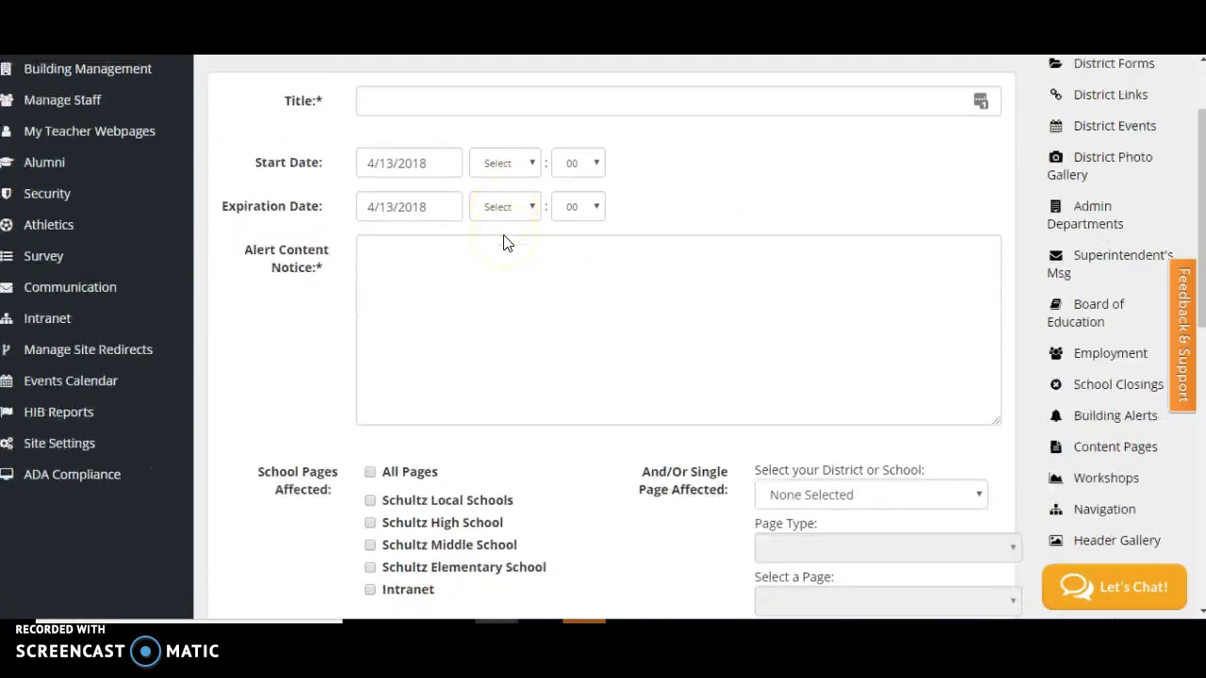
scroll(503, 242, "down", 6)
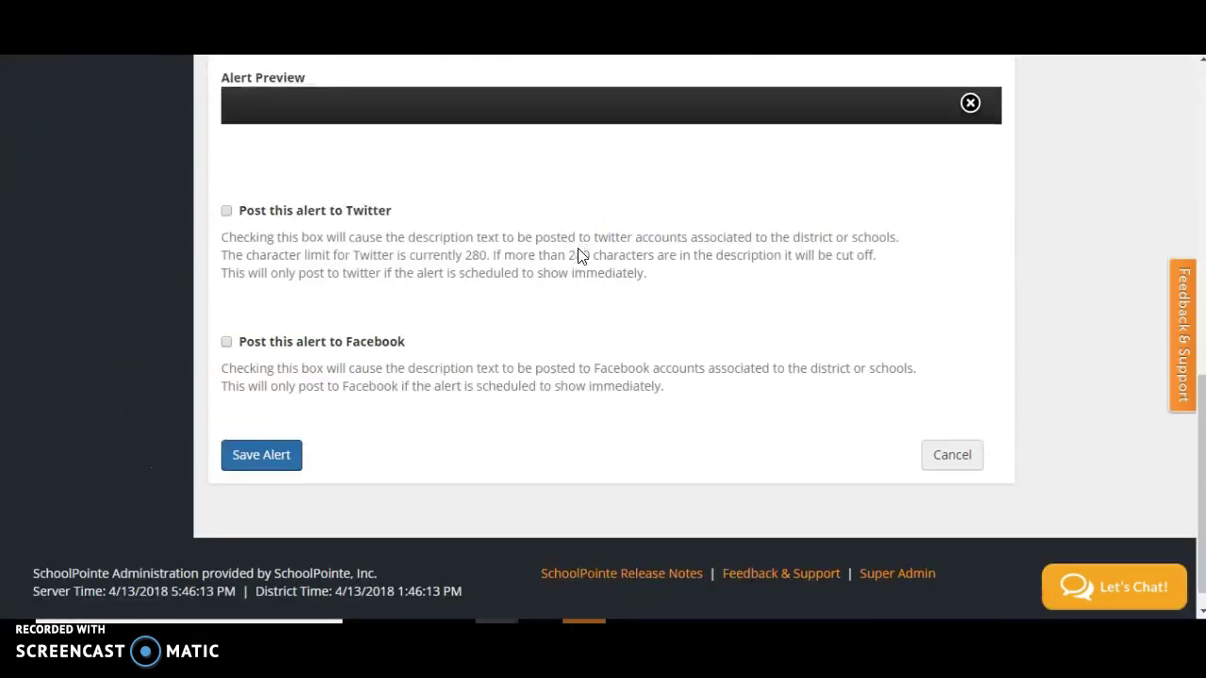